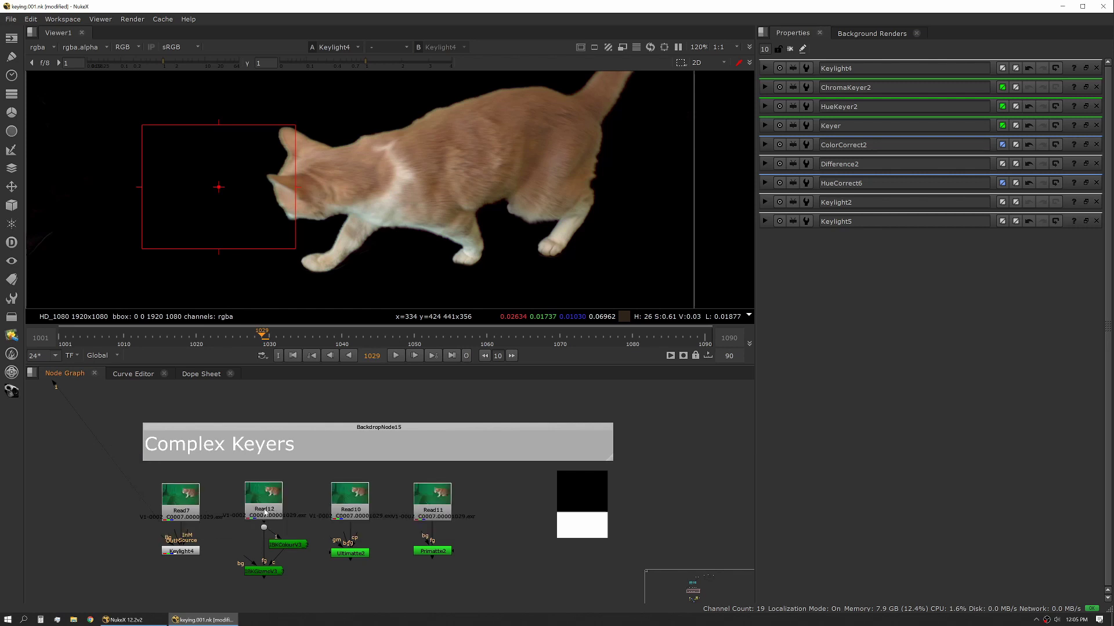
# Step: Show the Keylight output and the output of the IBKColour node under the second plate in the Viewer
pyautogui.press('1')
pyautogui.click(288, 544)
pyautogui.press('1')
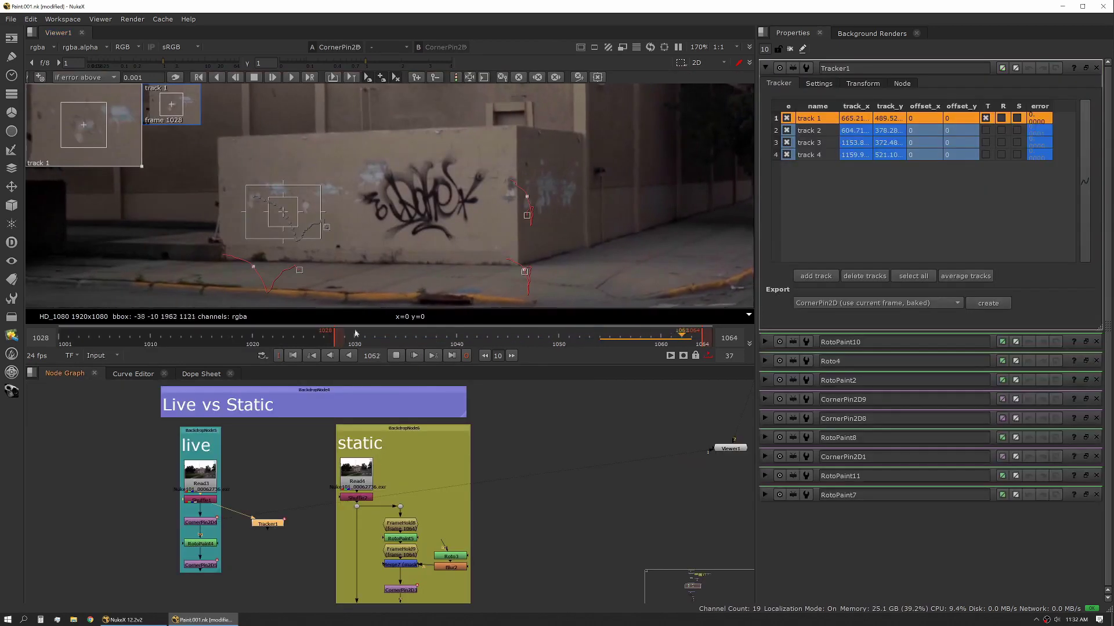
# Step: Open the properties of the first CornerPin2D node in the live backdrop
pyautogui.doubleClick(200, 522)
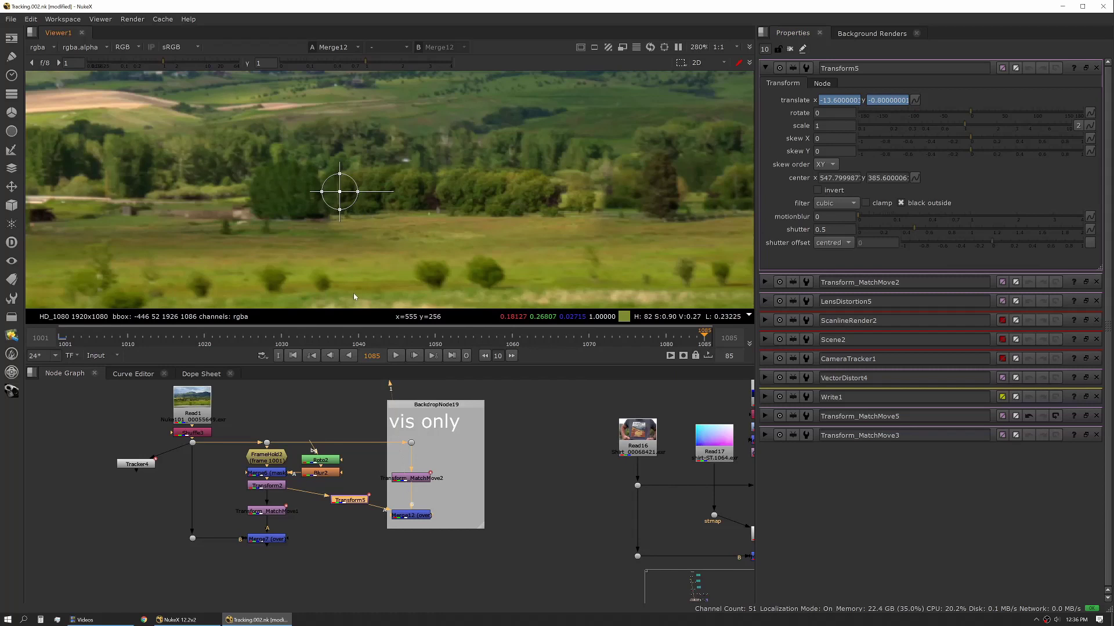
# Step: Shift the Transform5 element horizontally in the Viewer with its transform handle
pyautogui.moveTo(347, 195); pyautogui.dragTo(360, 195)
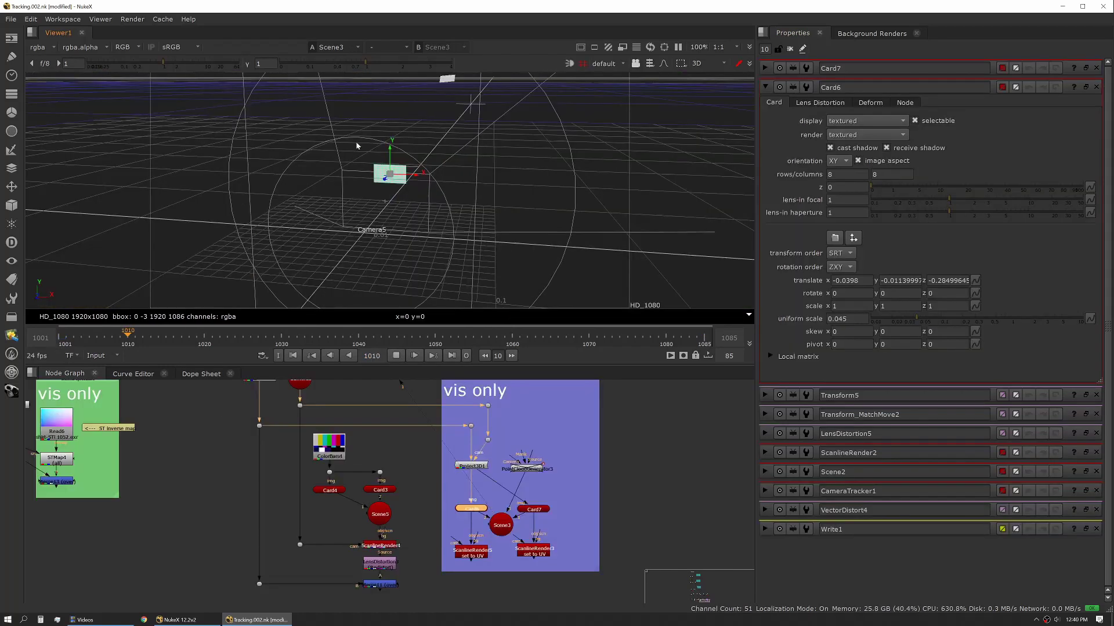
# Step: Inspect the textured Card6 up close in the 3D view
pyautogui.scroll(4, 385, 172)
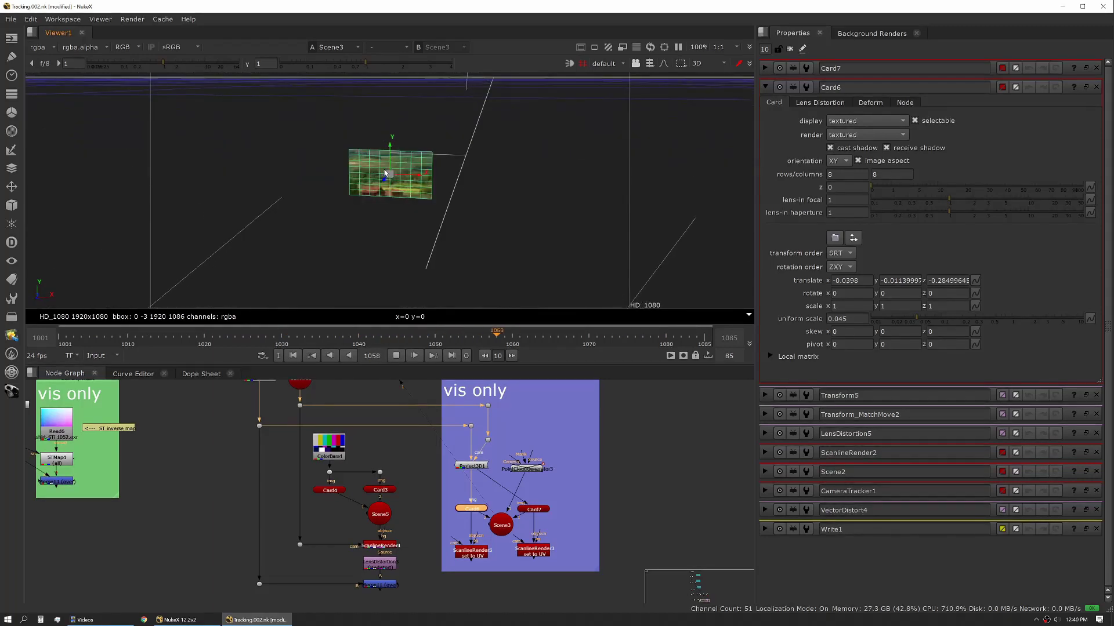
pyautogui.scroll(3, 385, 173)
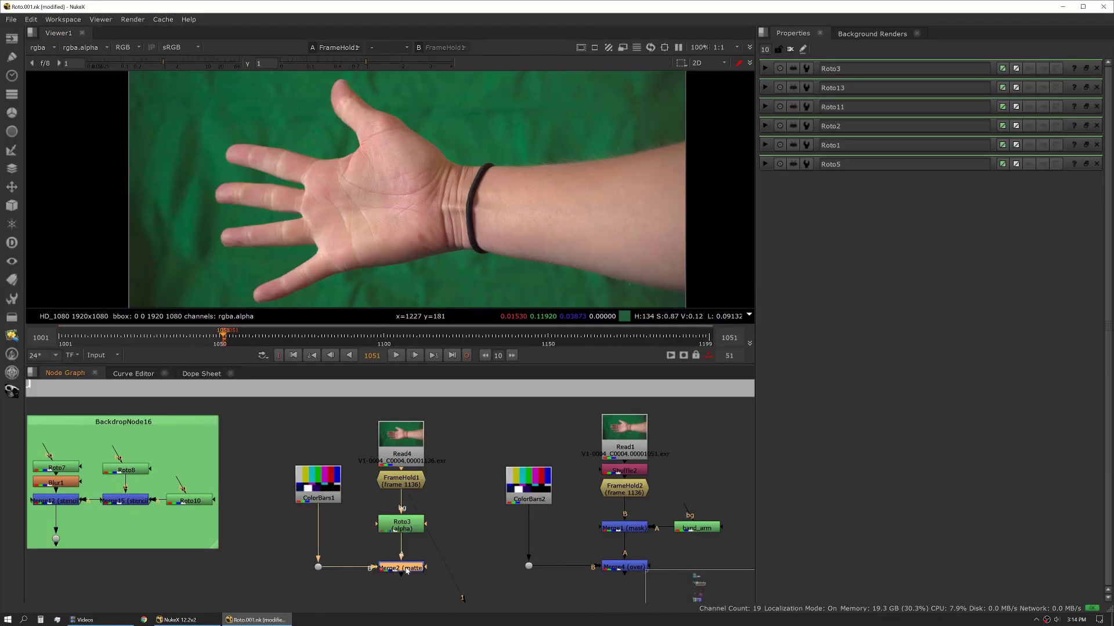
# Step: Show the output of the matte merge below Roto3 in the Viewer
pyautogui.press('1')
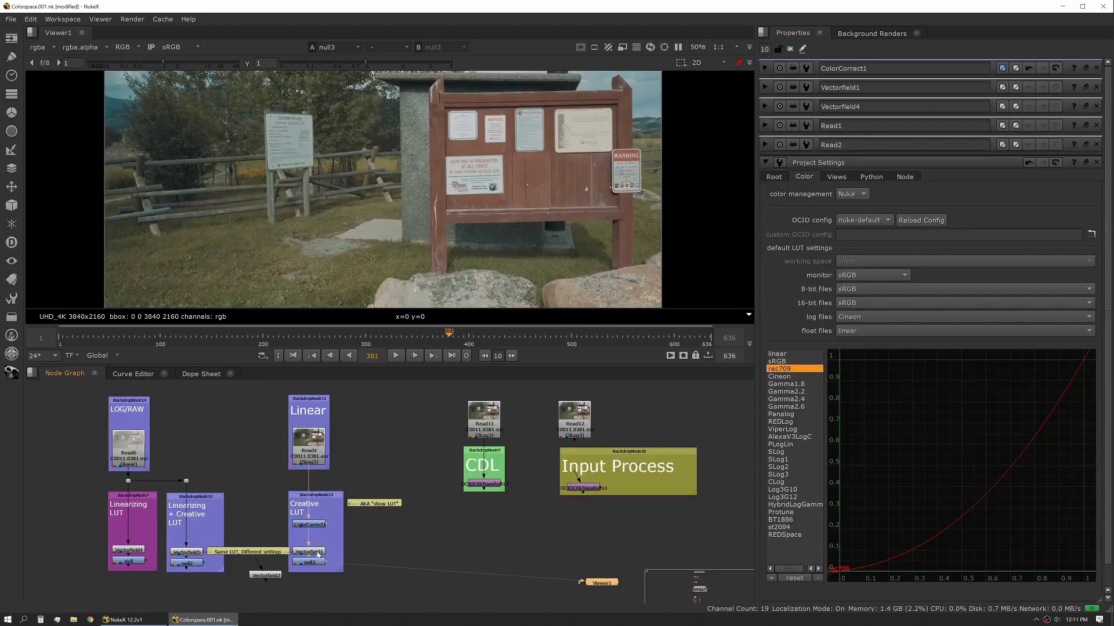
# Step: Open the ColorCorrect1 node in the Creative LUT backdrop and adjust one of its sliders
pyautogui.doubleClick(310, 525)
pyautogui.moveTo(928, 163); pyautogui.dragTo(976, 164)
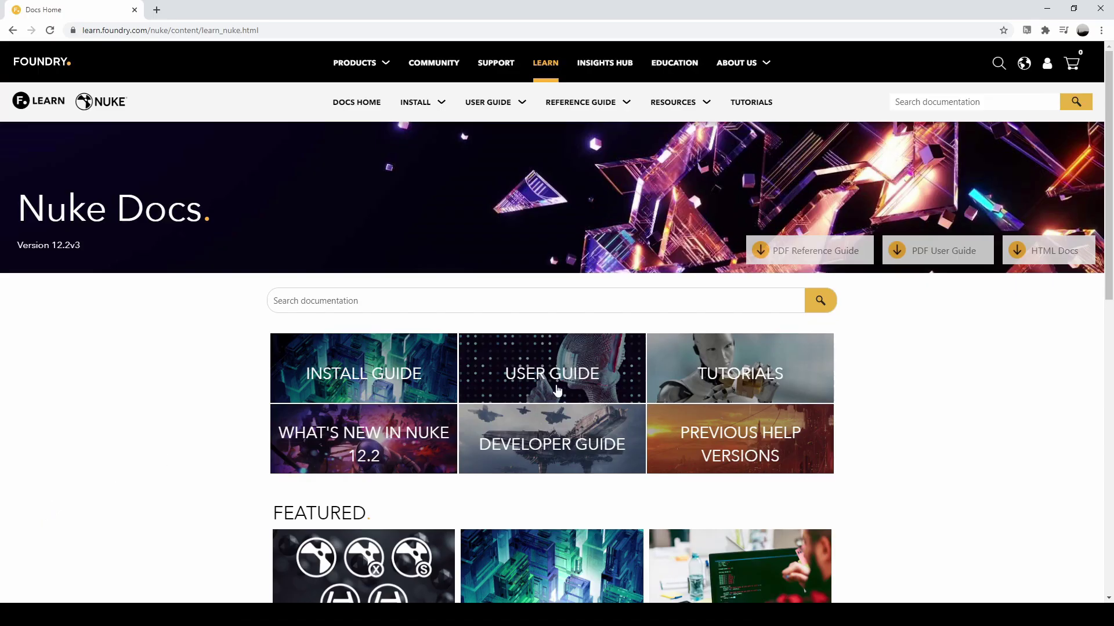
# Step: Open the User Guide in the online Nuke Docs and expand its Compositing with Nuke section
pyautogui.click(538, 395)
pyautogui.scroll(-3, 963, 436)
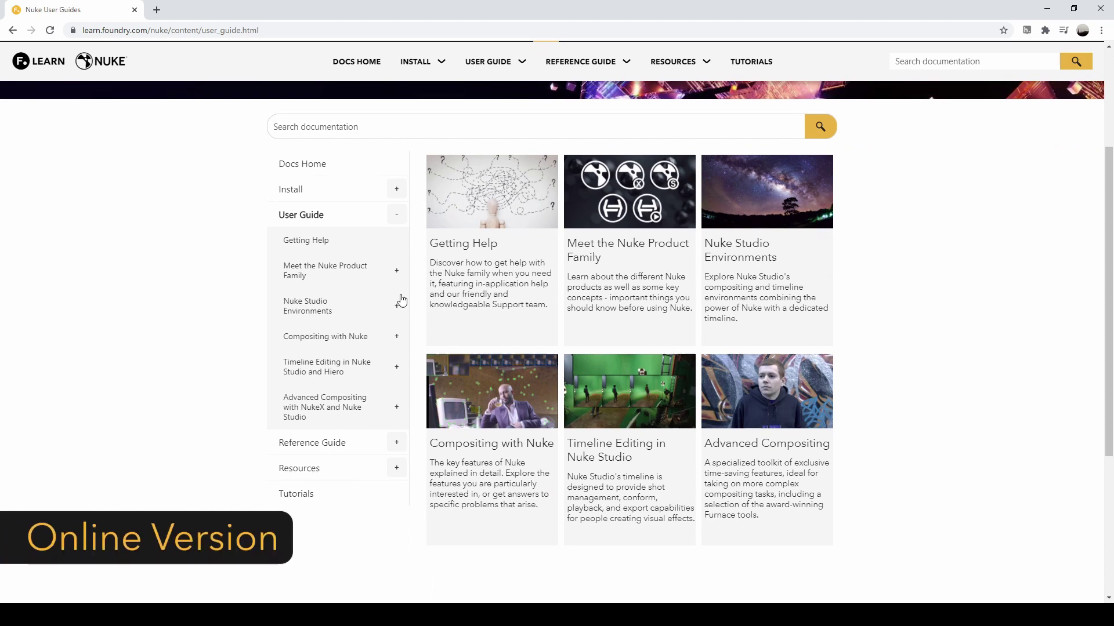
pyautogui.click(396, 336)
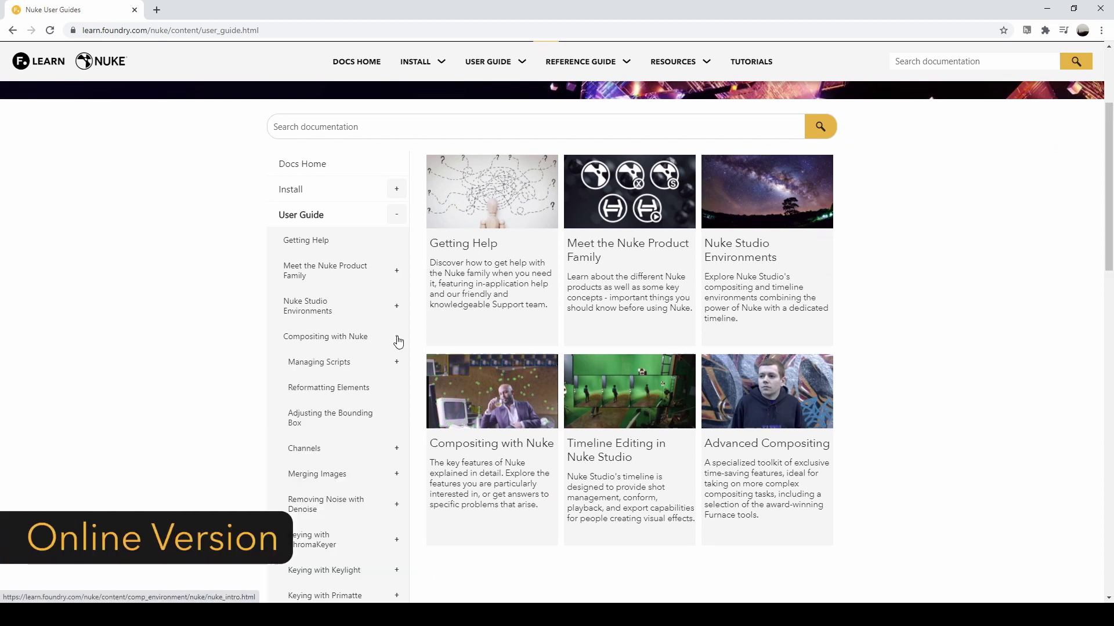
pyautogui.scroll(-2, 180, 460)
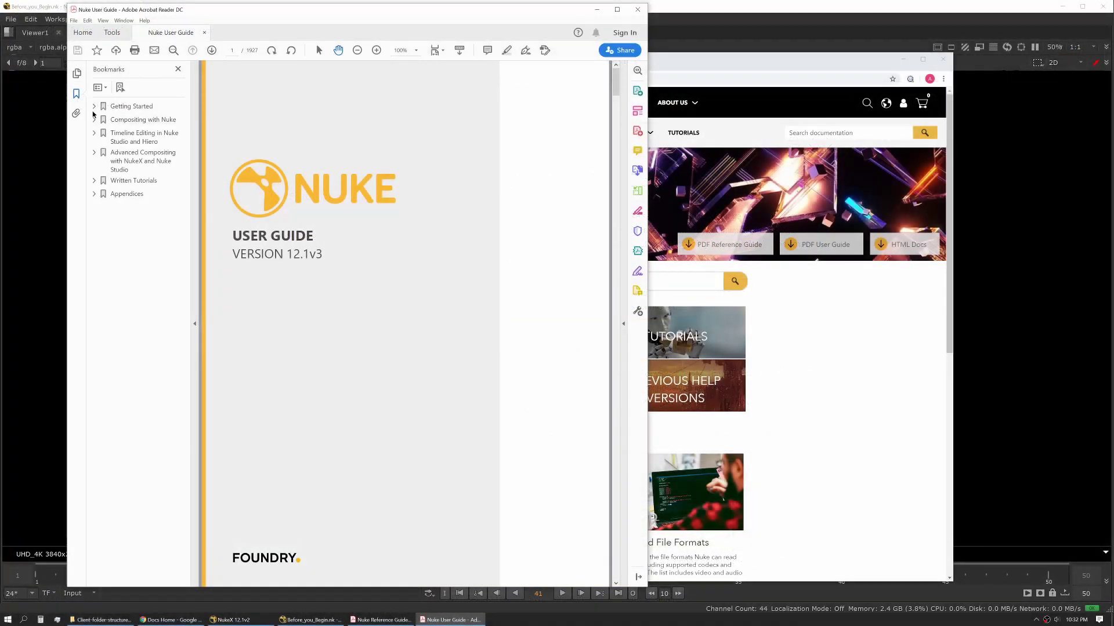
# Step: Look through the table of contents of the Nuke User Guide PDF in Adobe Acrobat Reader
pyautogui.scroll(-3, 423, 238)
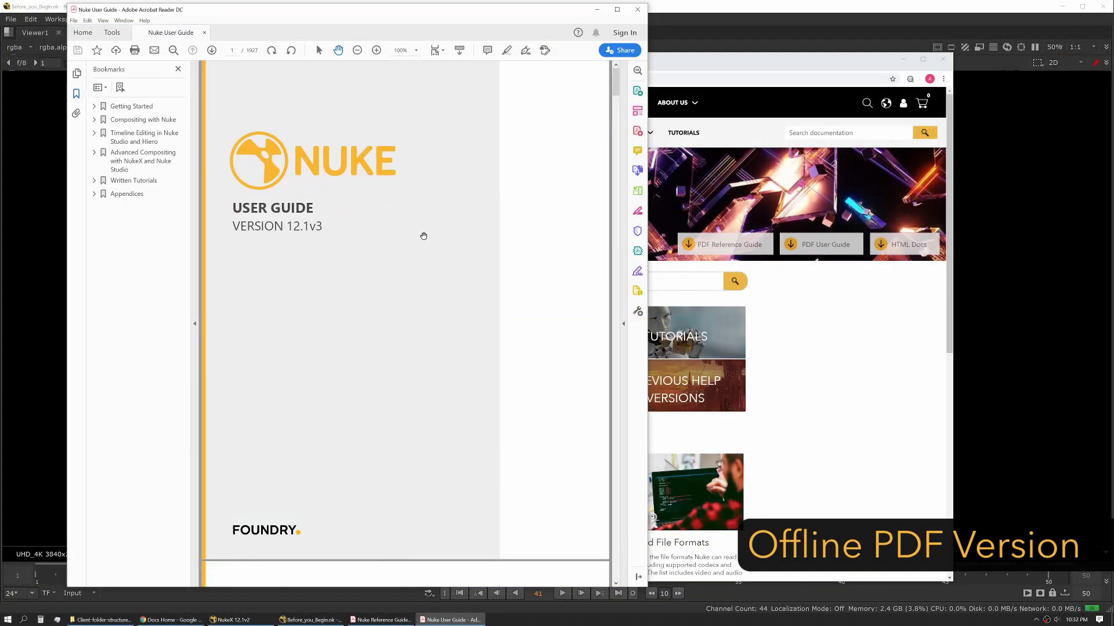
pyautogui.moveTo(615, 95); pyautogui.dragTo(616, 98)
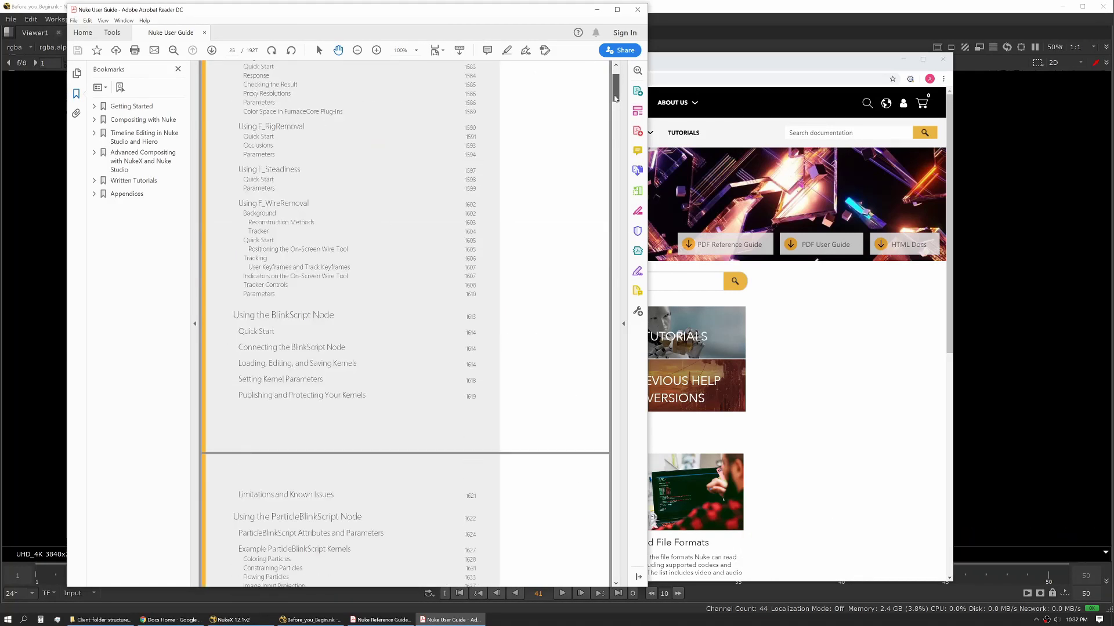
pyautogui.scroll(3, 385, 192)
pyautogui.scroll(8, 385, 192)
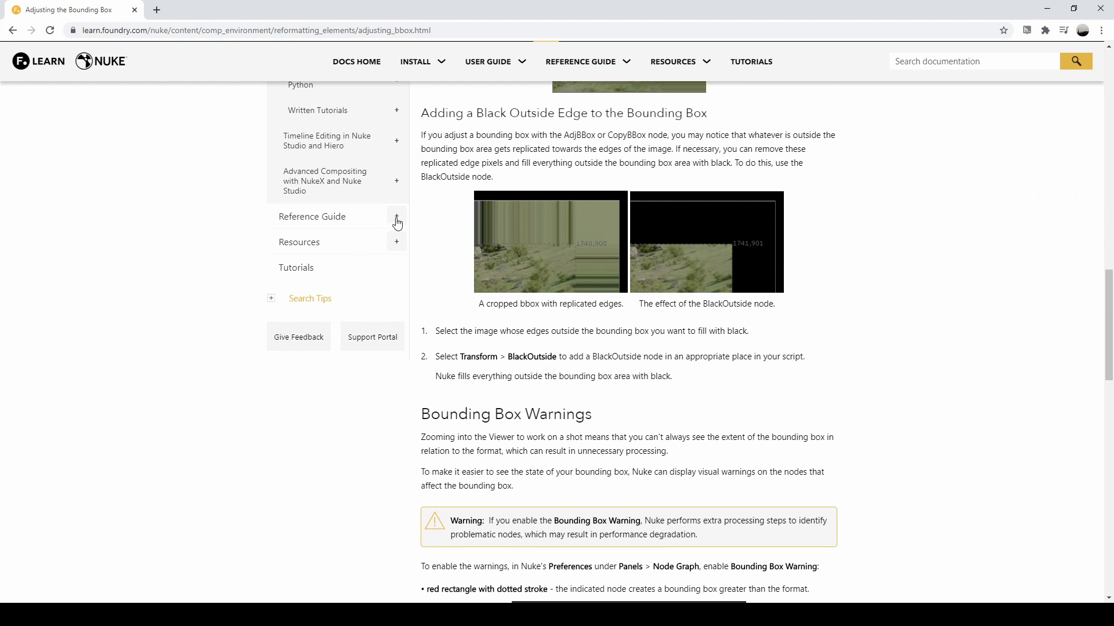
# Step: In the browser, expand the Reference Guide and its 2D Nodes section, and open the Merge Nodes page
pyautogui.click(397, 219)
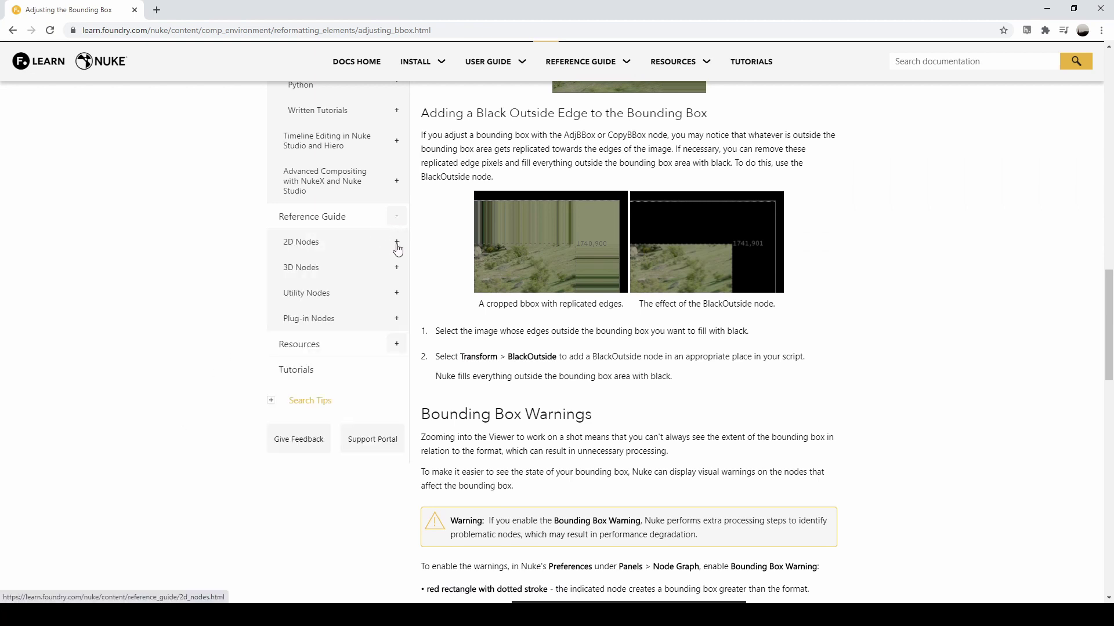
pyautogui.click(397, 246)
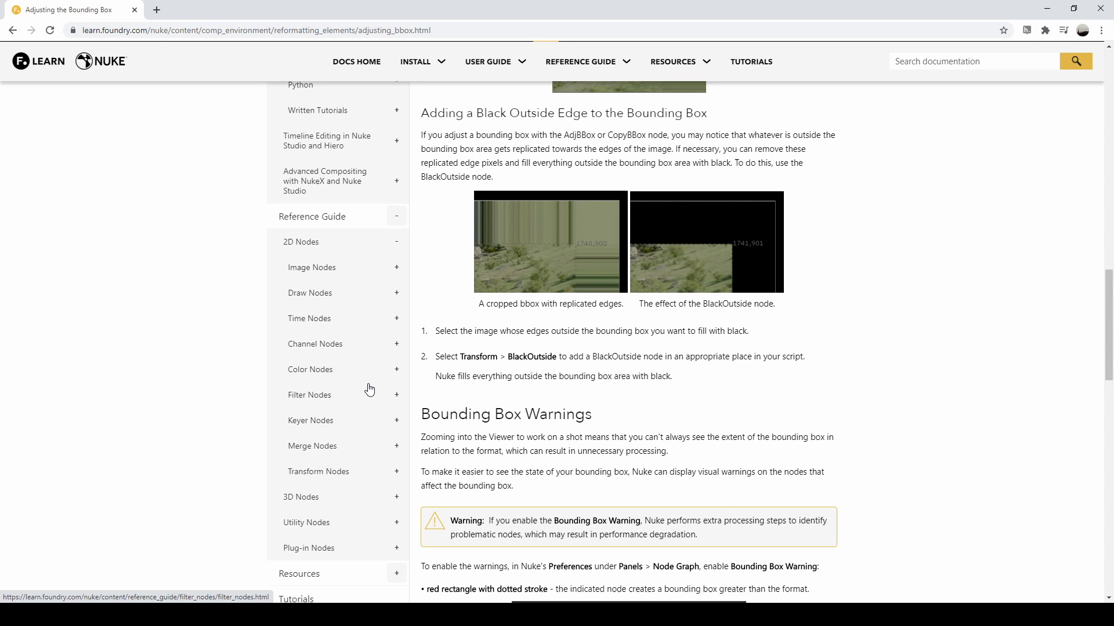
pyautogui.scroll(-1, 368, 388)
pyautogui.click(326, 392)
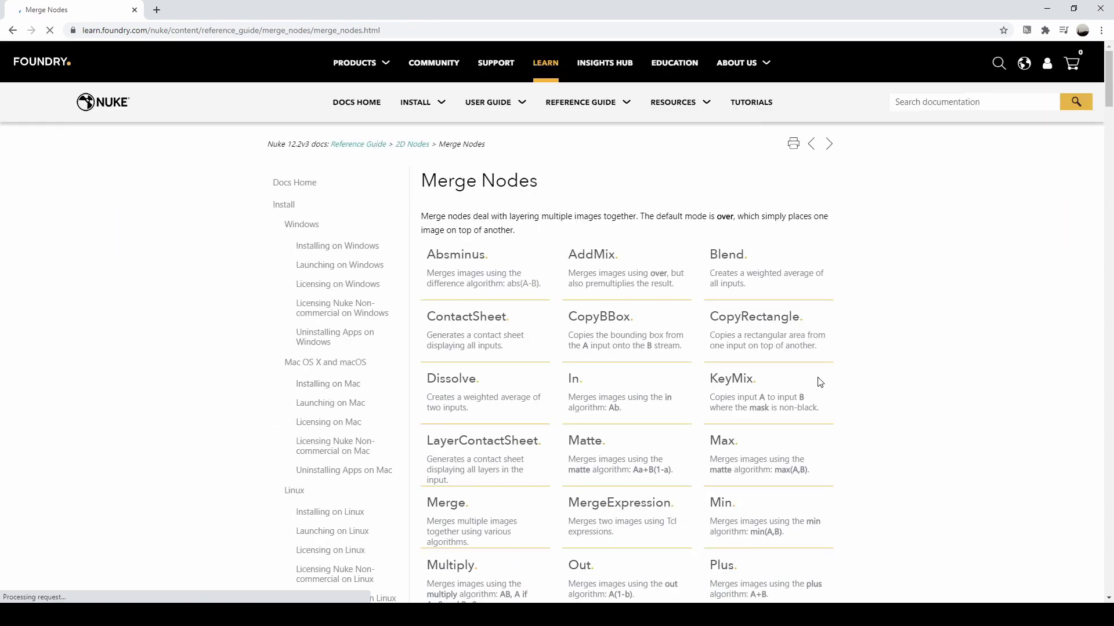
# Step: Open the Multiply node's reference page and follow its link to read the Merge node page
pyautogui.scroll(-3, 938, 372)
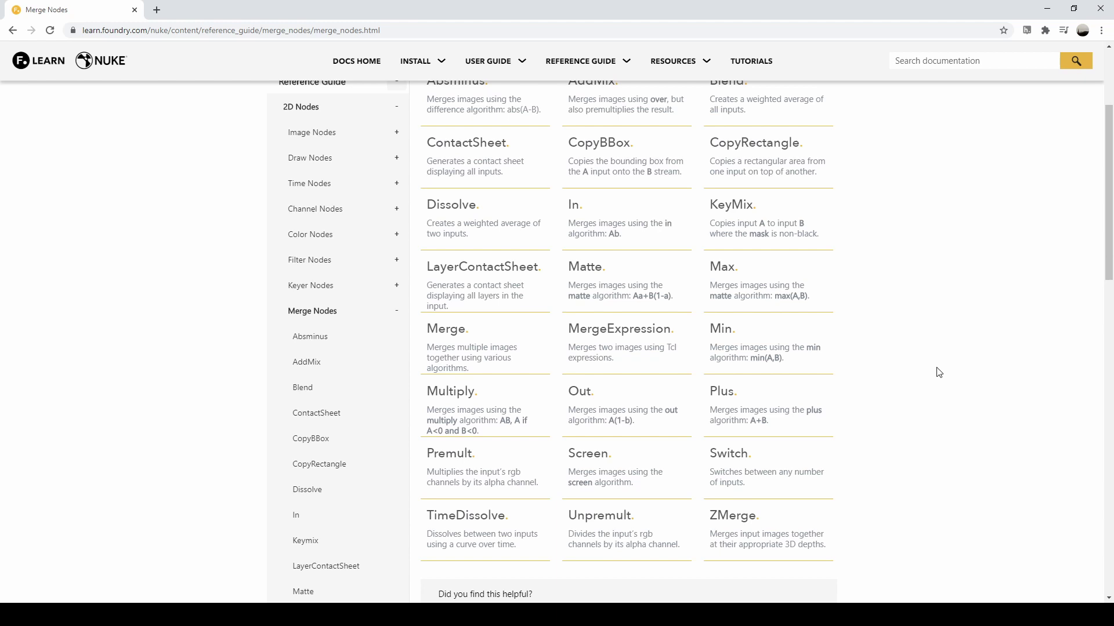
pyautogui.click(448, 393)
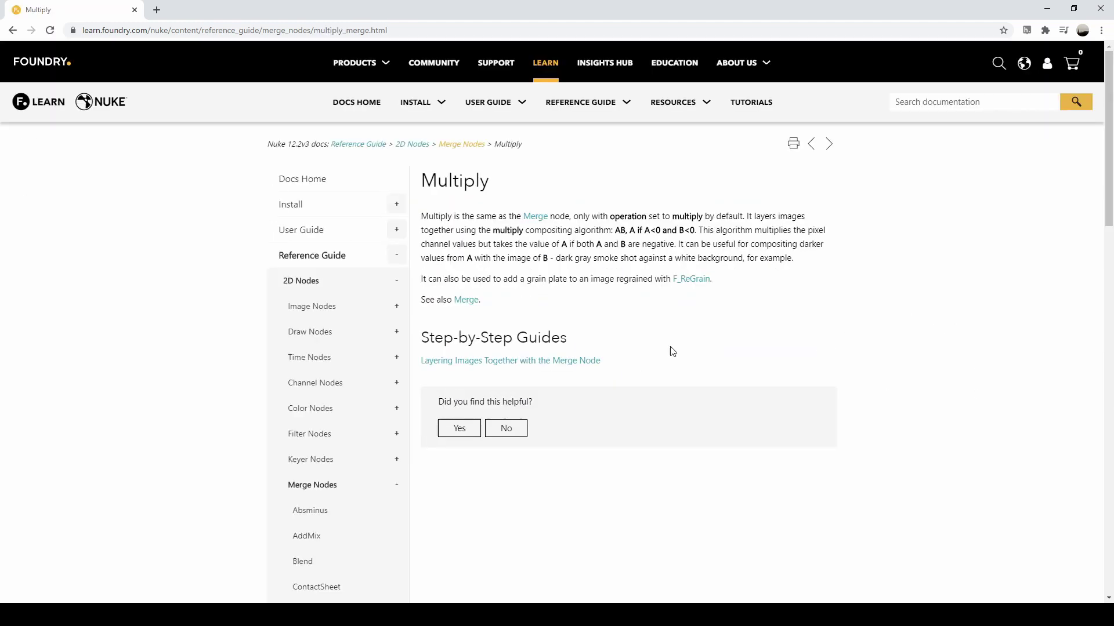
pyautogui.click(465, 300)
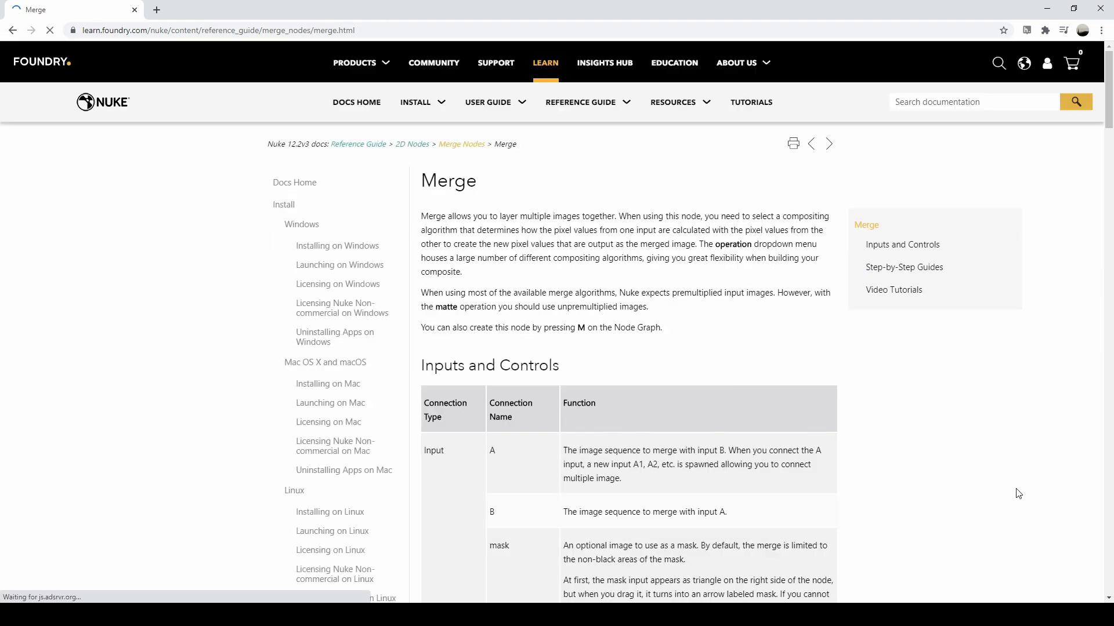
pyautogui.scroll(-5, 1018, 491)
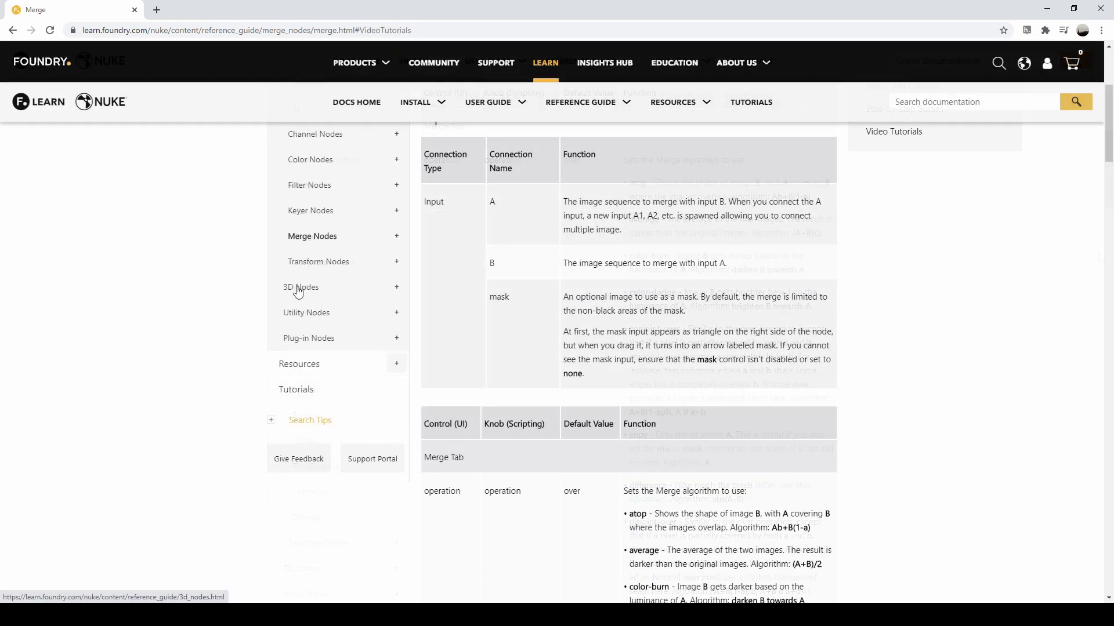
# Step: Open the 3D Nodes section of the Reference Guide and its 3D Nodes group
pyautogui.click(297, 287)
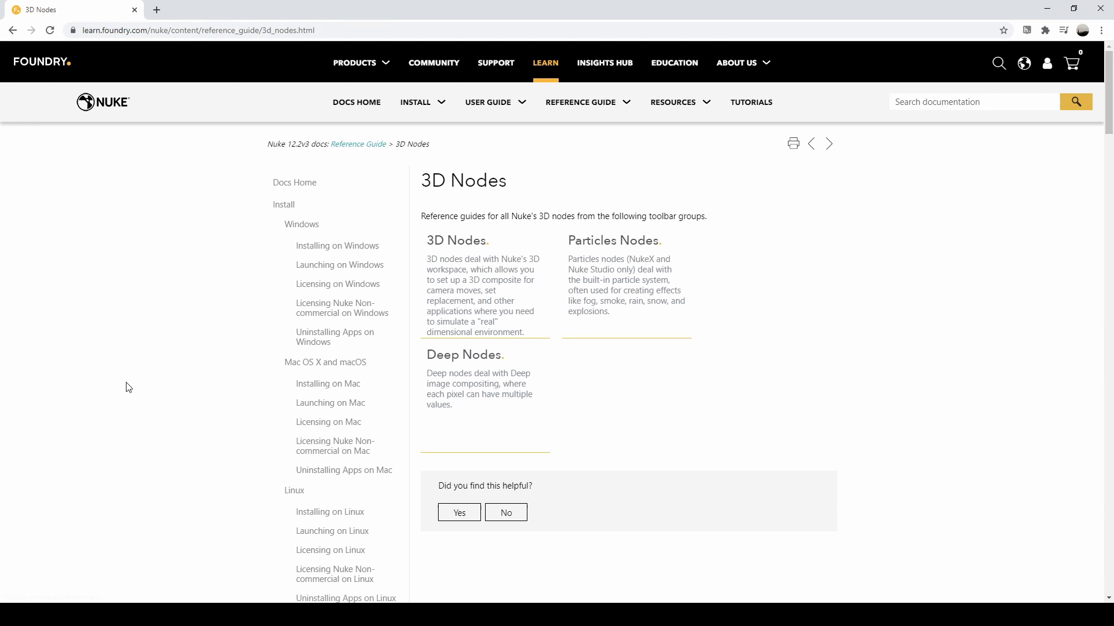
pyautogui.click(459, 250)
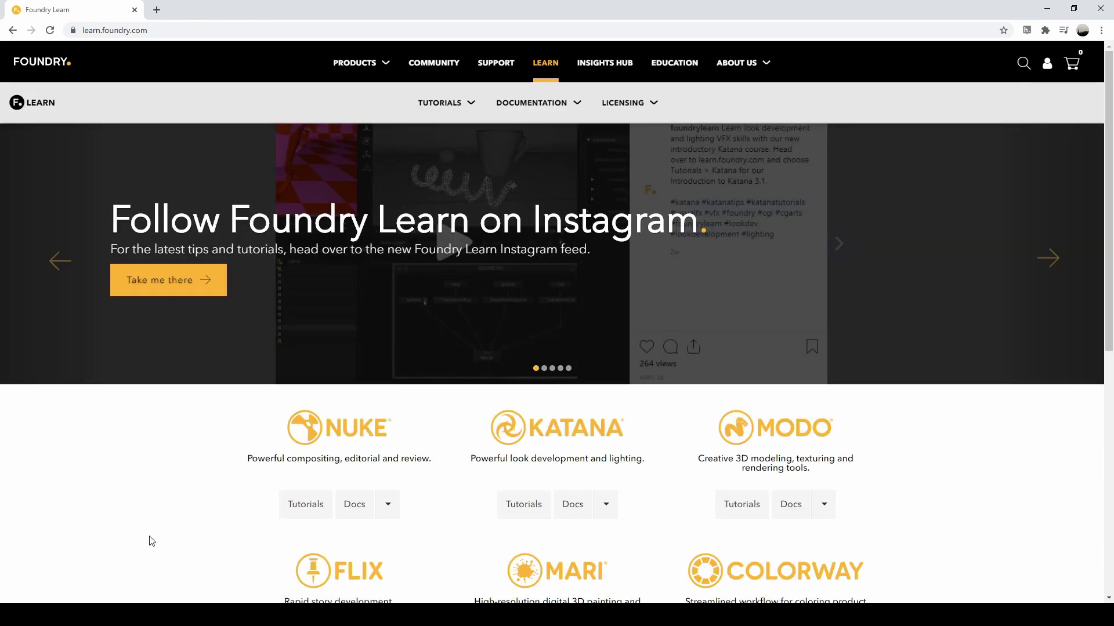
# Step: Browse from the Foundry Learn home page to the Nuke tutorials and open the NukeX Face Morphing tutorial
pyautogui.scroll(-3, 149, 539)
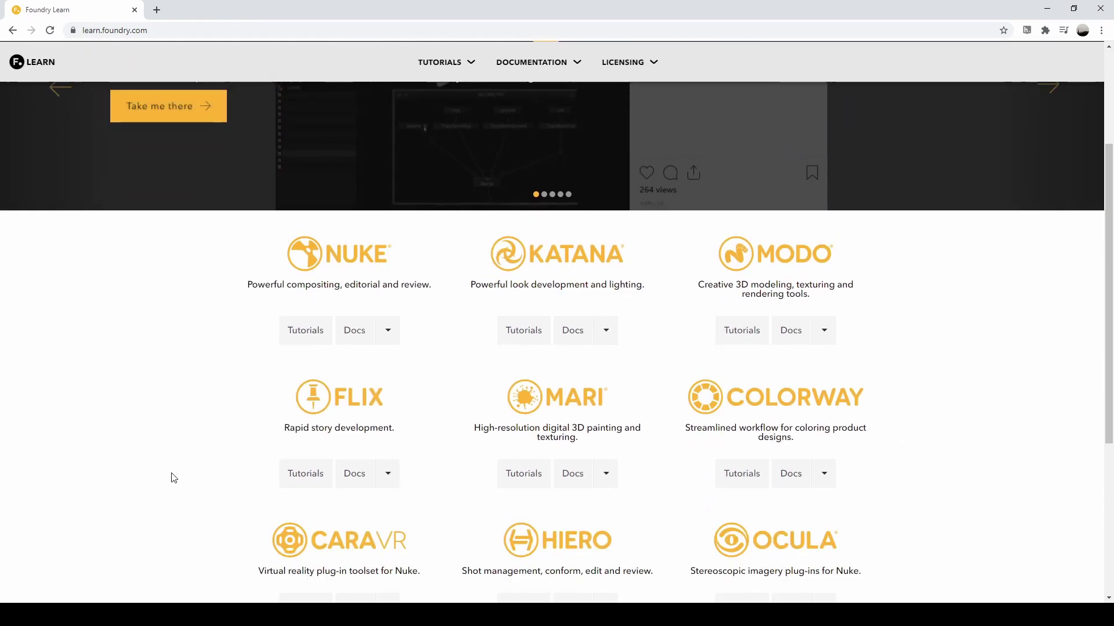
pyautogui.click(392, 342)
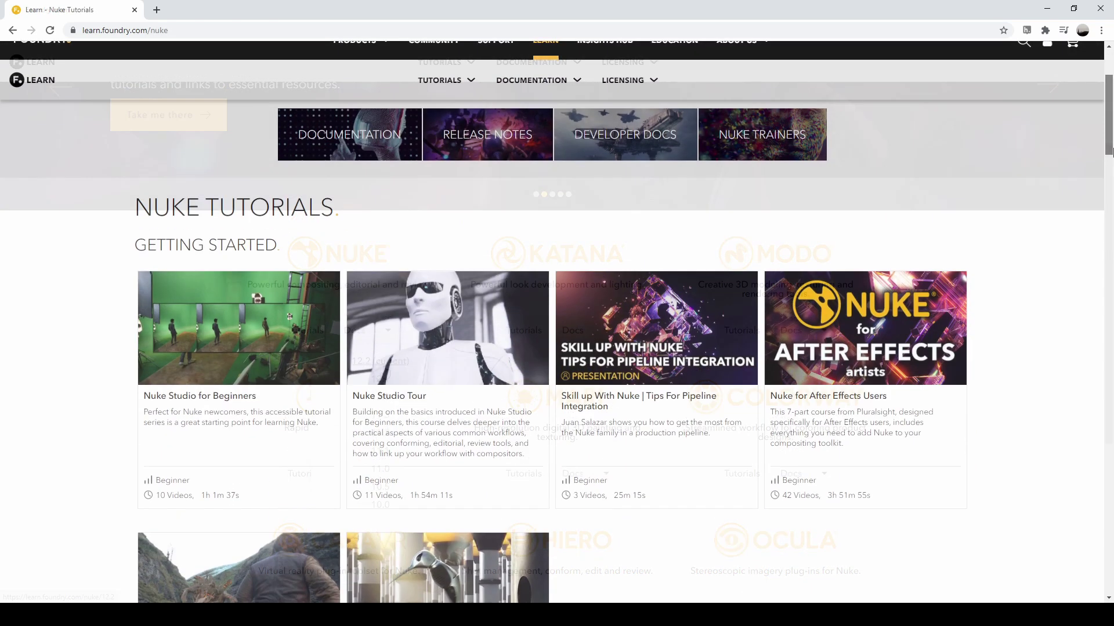
pyautogui.scroll(-5, 1112, 152)
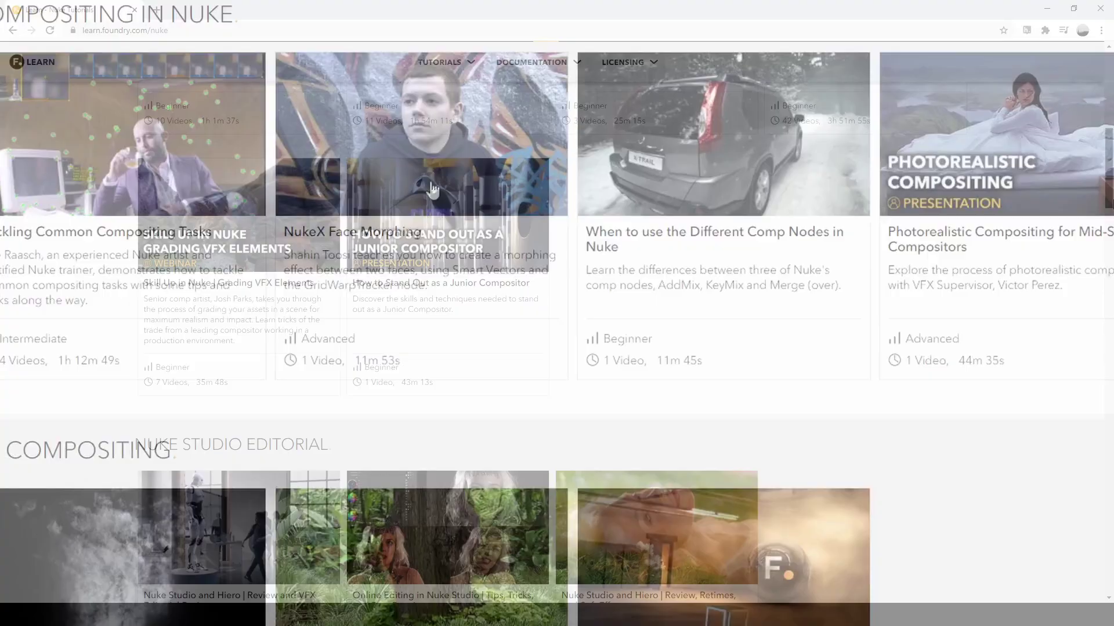
pyautogui.click(429, 184)
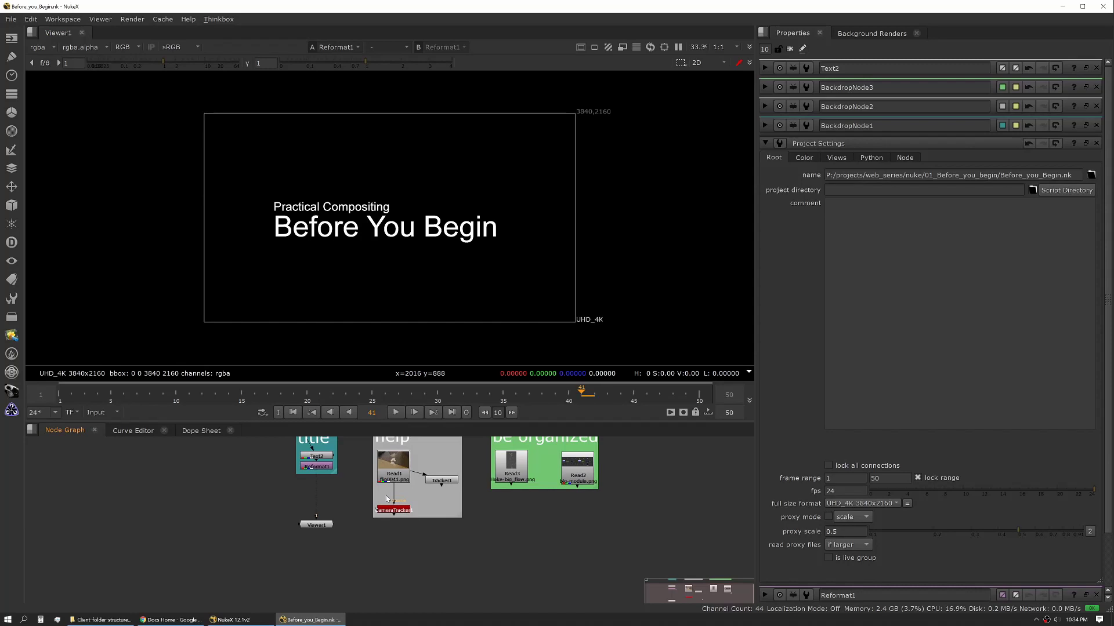
# Step: In NukeX, open the Tracker1 properties and check the tooltip and options of the pre-track filter setting
pyautogui.doubleClick(442, 481)
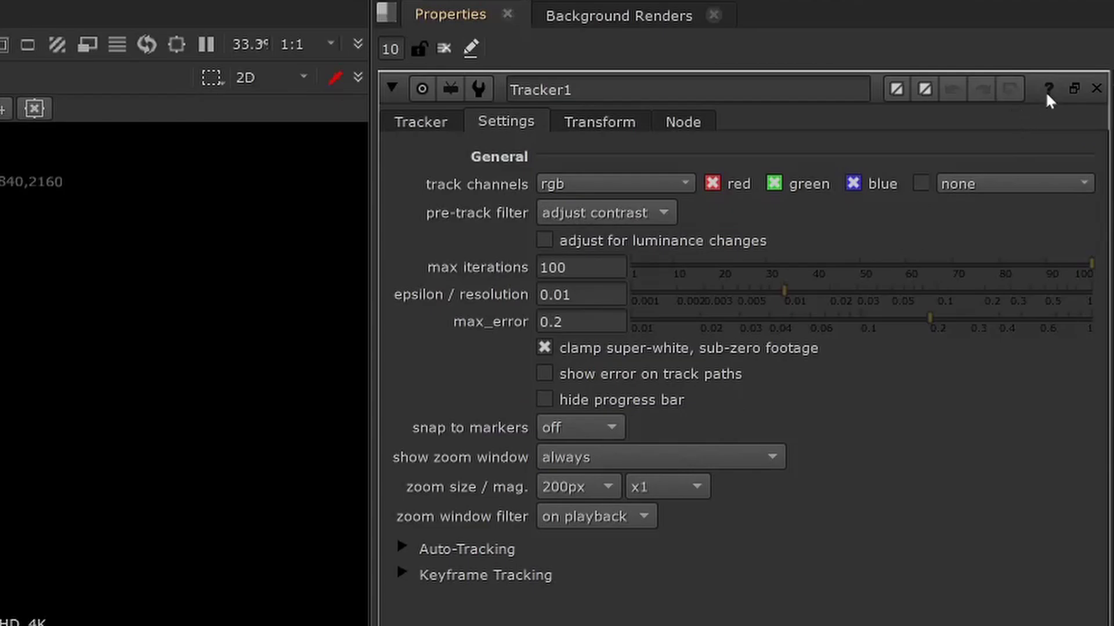
pyautogui.moveTo(1047, 95)
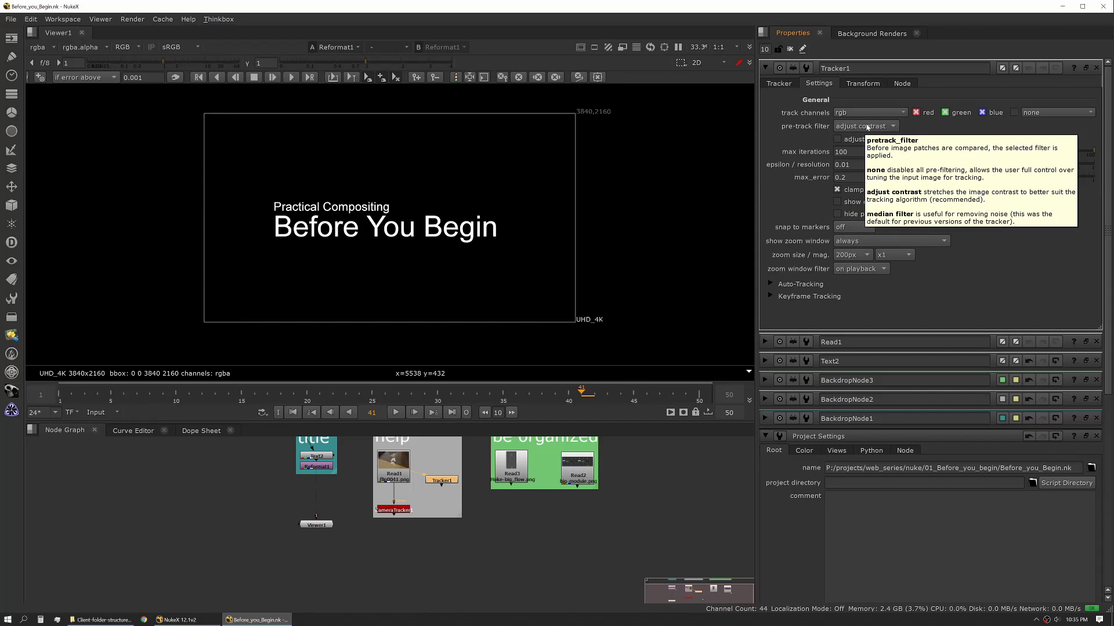
pyautogui.click(867, 127)
pyautogui.click(921, 123)
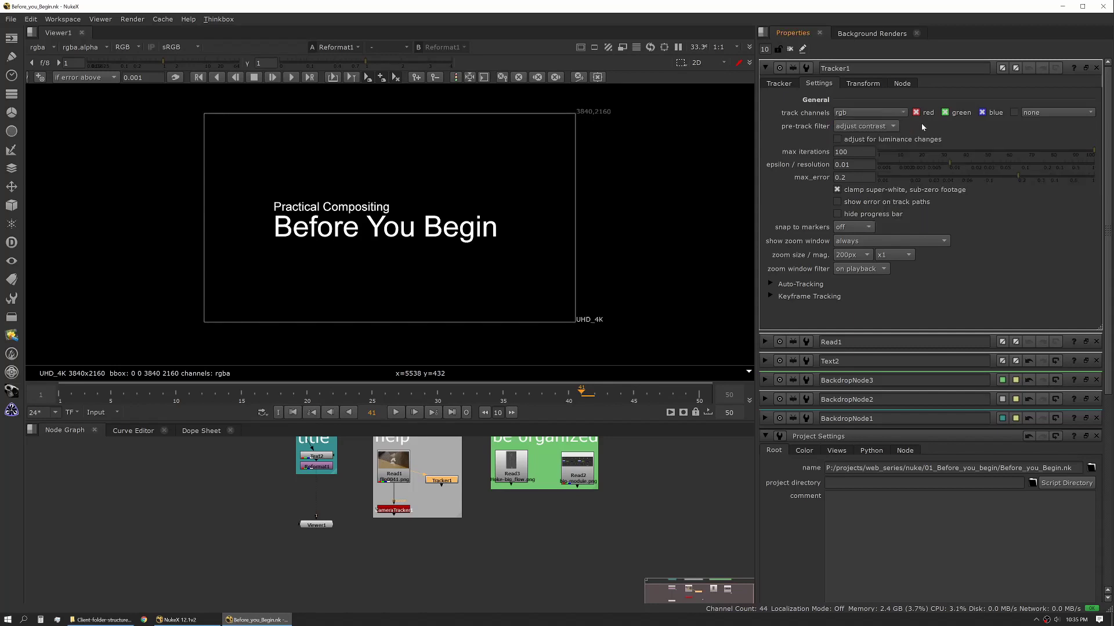
# Step: Show the Read3 image from the "be organized" backdrop in the Viewer
pyautogui.press('f')
pyautogui.click(469, 516)
pyautogui.press('1')
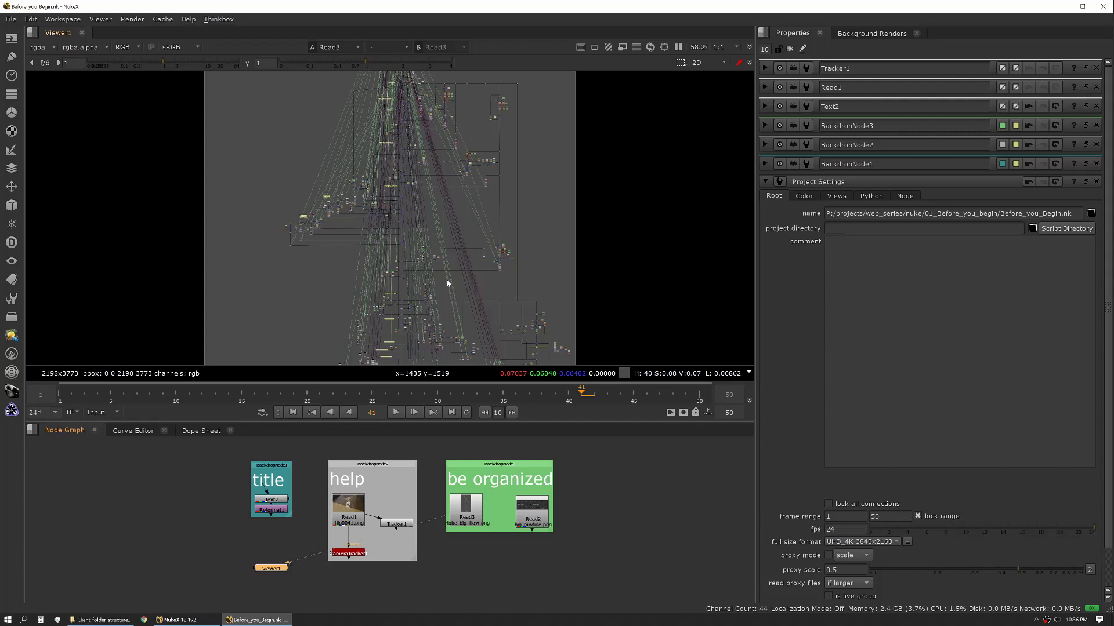
# Step: Examine the upper part of the large node-graph image with the Viewer enlarged to the full window
pyautogui.moveTo(415, 119); pyautogui.dragTo(424, 325, button='middle')
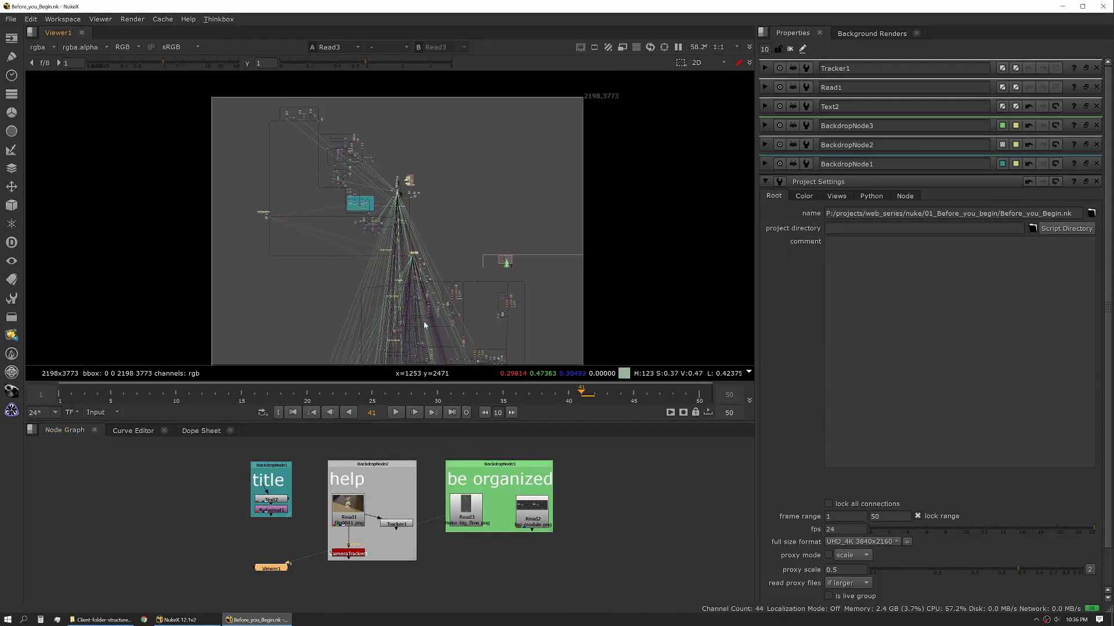
pyautogui.moveTo(364, 199); pyautogui.dragTo(356, 250, button='middle')
pyautogui.scroll(5, 356, 249)
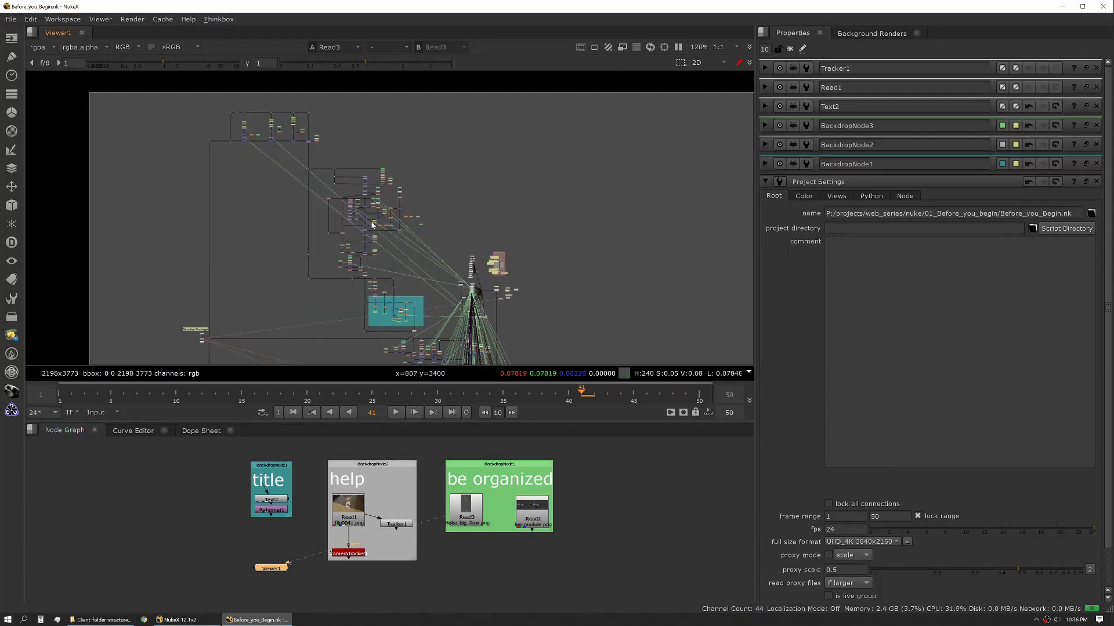
pyautogui.press('space')
pyautogui.moveTo(266, 346); pyautogui.dragTo(254, 231, button='middle')
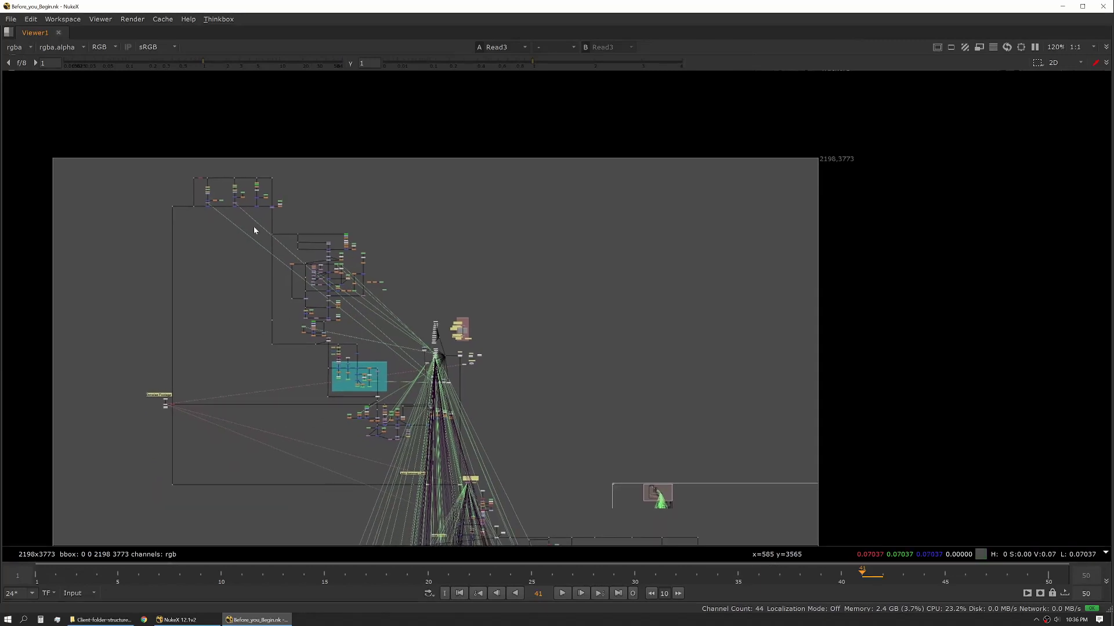
# Step: Follow the node-graph image from its upper branches down to the final nodes, examining how the script is laid out
pyautogui.scroll(2, 248, 203)
pyautogui.scroll(-4, 248, 203)
pyautogui.moveTo(422, 492); pyautogui.dragTo(450, 335, button='middle')
pyautogui.scroll(3, 445, 348)
pyautogui.moveTo(450, 212); pyautogui.dragTo(439, 410, button='middle')
pyautogui.moveTo(299, 202); pyautogui.dragTo(334, 92, button='middle')
pyautogui.moveTo(511, 540); pyautogui.dragTo(455, 318, button='middle')
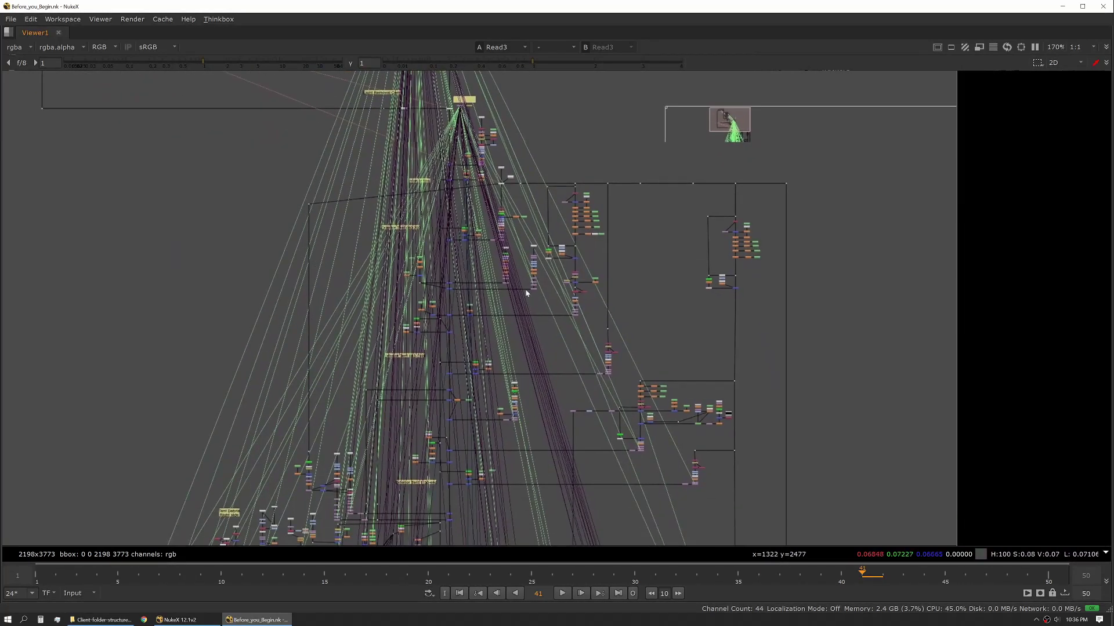
pyautogui.moveTo(527, 293); pyautogui.dragTo(470, 428, button='middle')
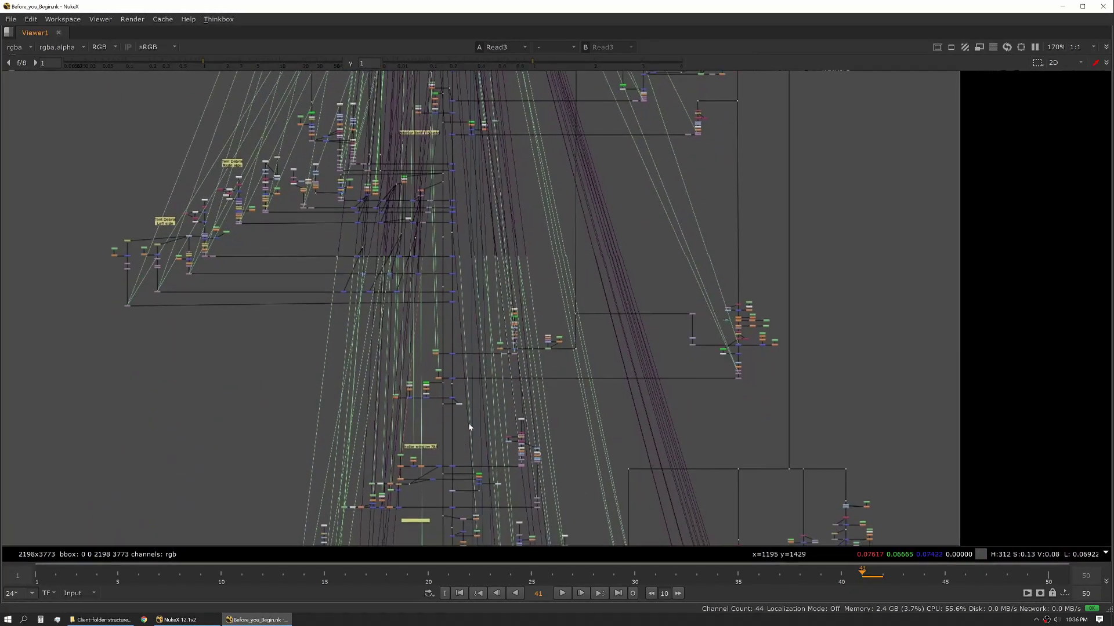
pyautogui.scroll(-5, 470, 428)
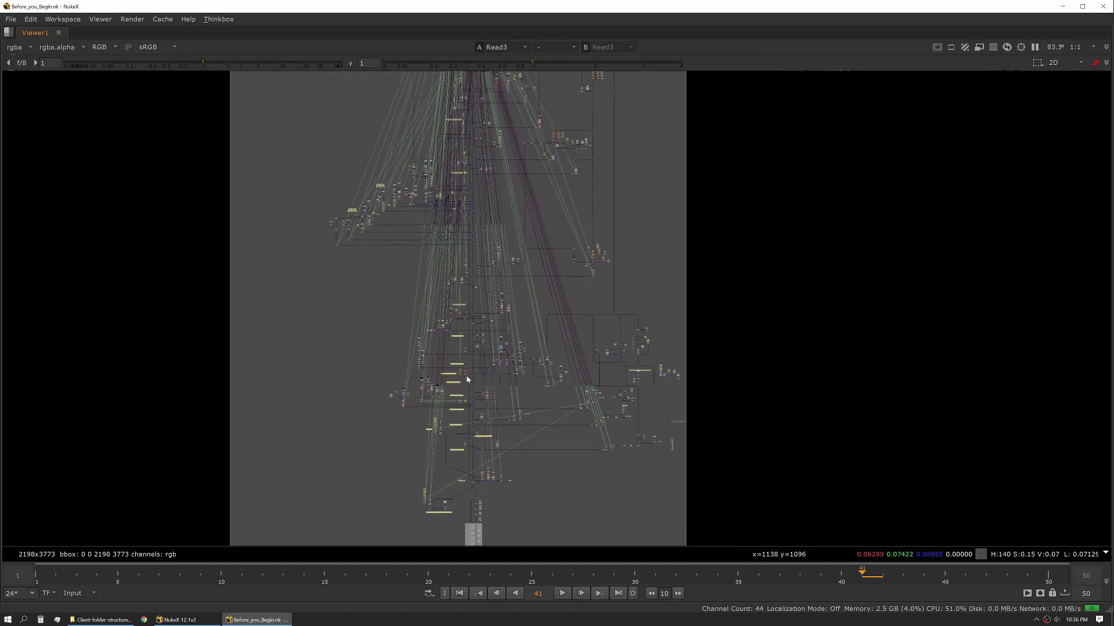
pyautogui.scroll(3, 468, 379)
pyautogui.moveTo(496, 450); pyautogui.dragTo(472, 397, button='middle')
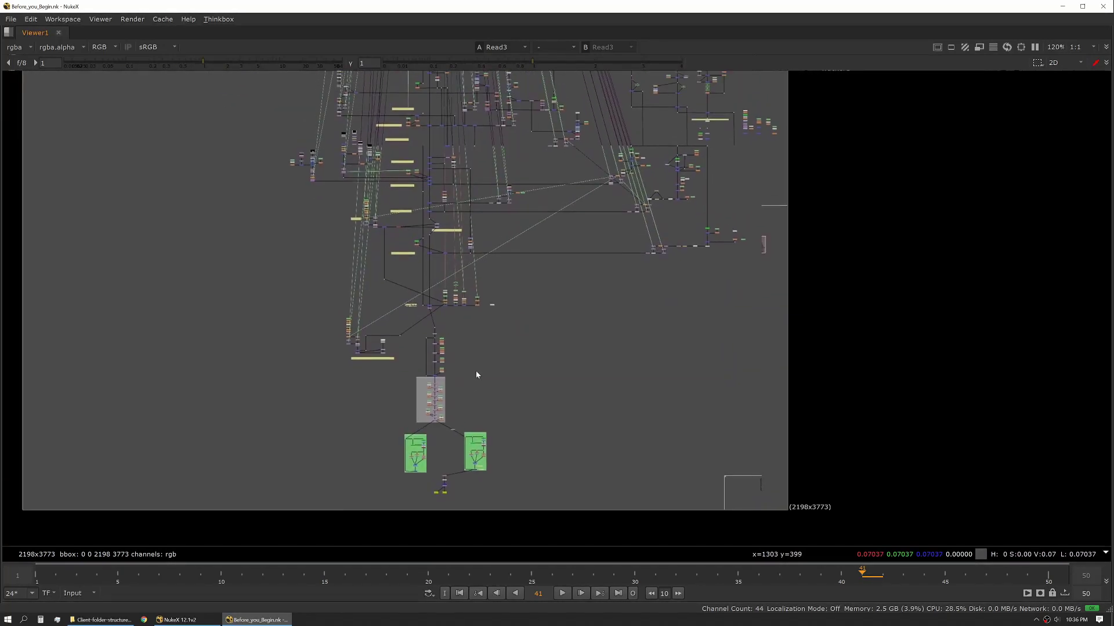